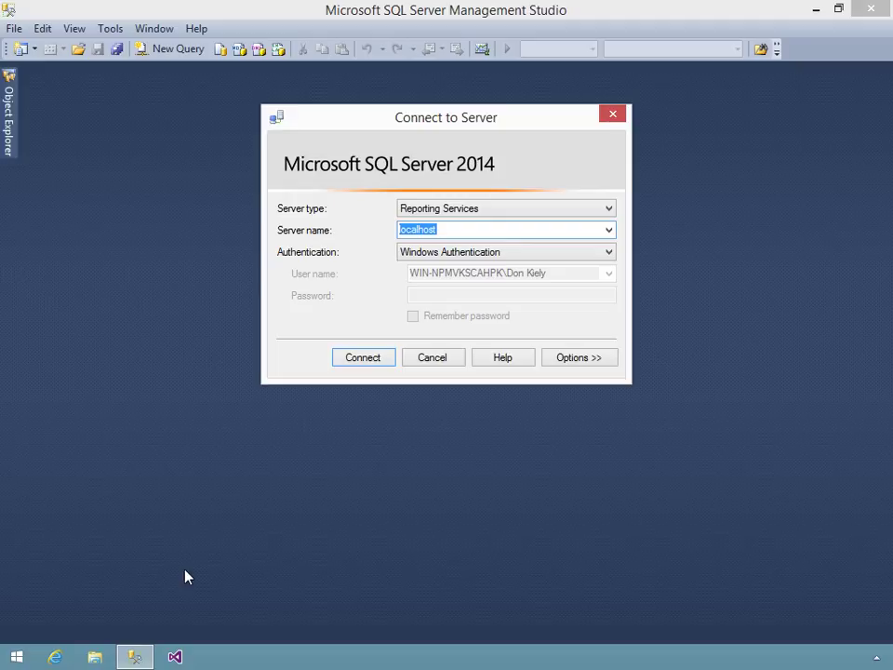
Connect to the localhost Reporting Services server with Windows Authentication, after checking the connection properties and additional connection parameters.
{"action": "left_click", "coordinate": [464, 207]}
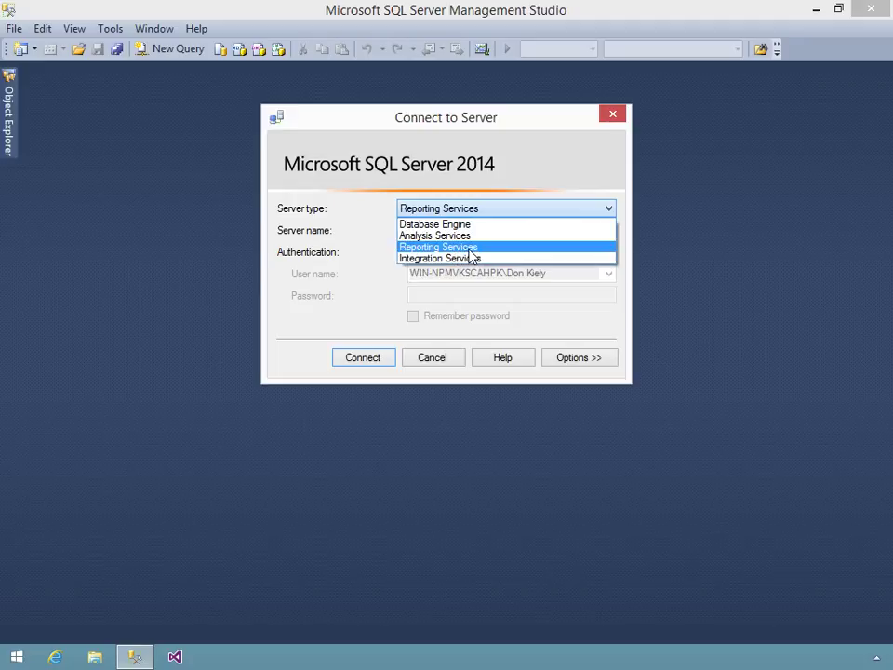
{"action": "left_click", "coordinate": [470, 250]}
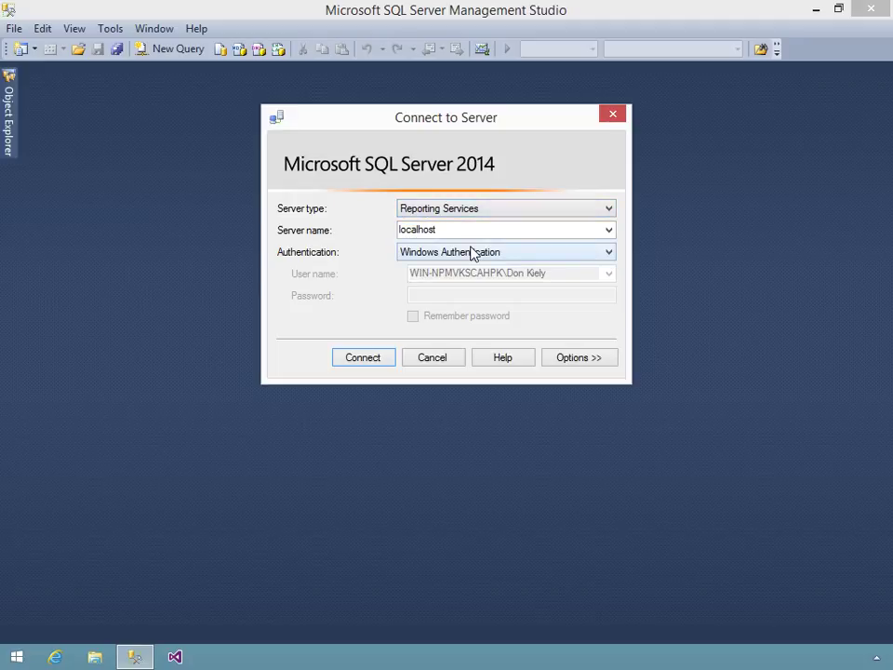
{"action": "left_click", "coordinate": [417, 256]}
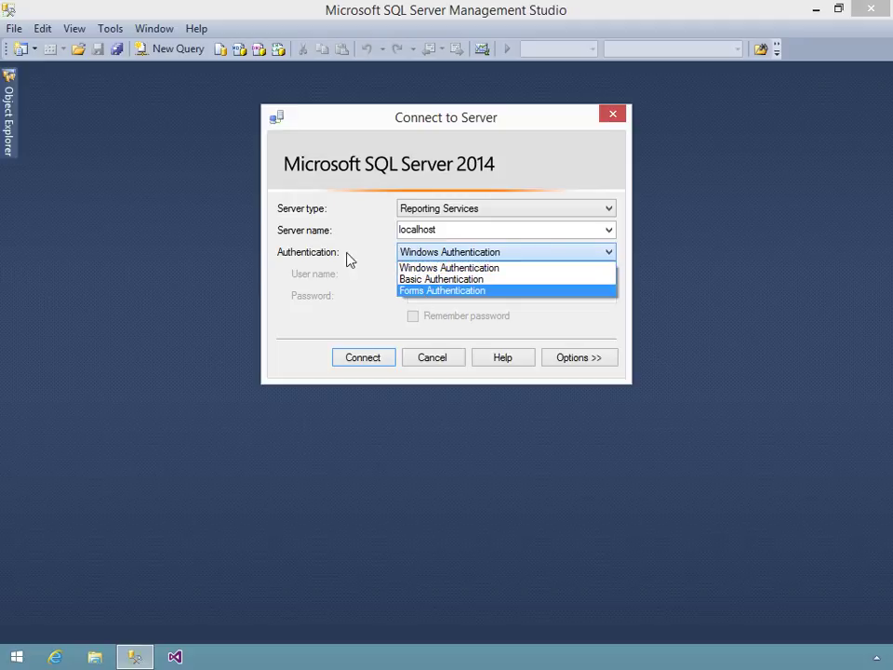
{"action": "left_click", "coordinate": [435, 260]}
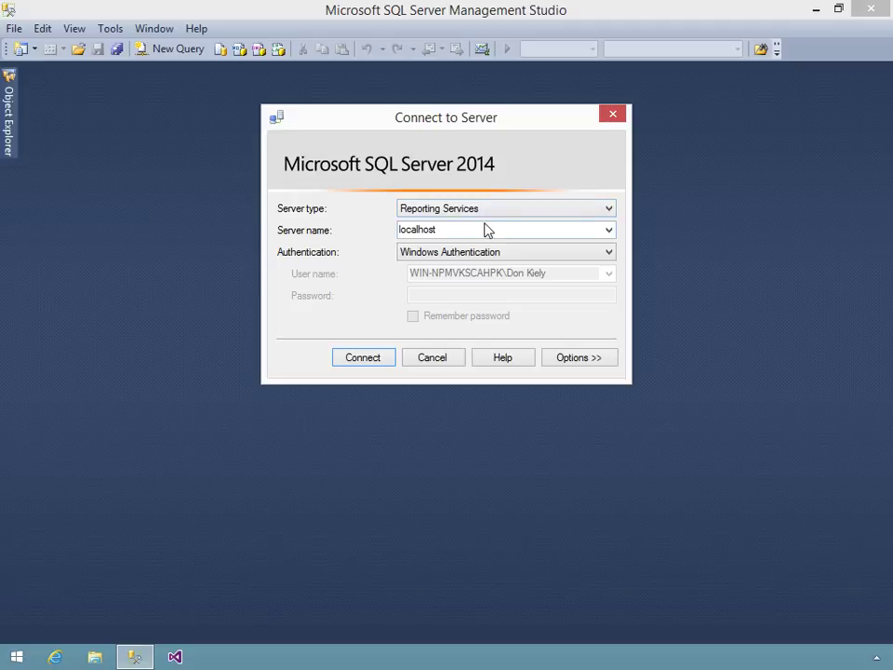
{"action": "double_click", "coordinate": [465, 229]}
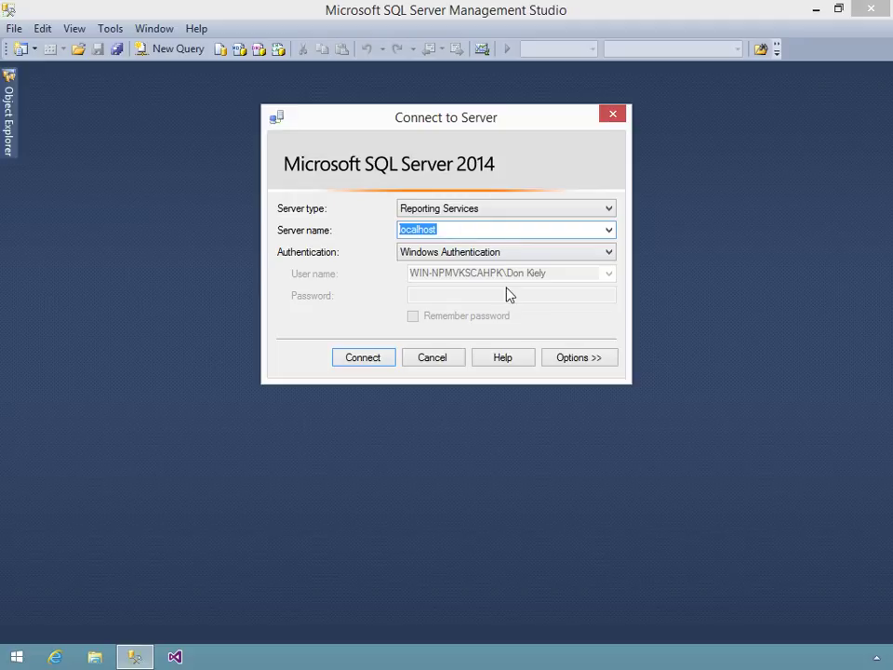
{"action": "left_click", "coordinate": [568, 361]}
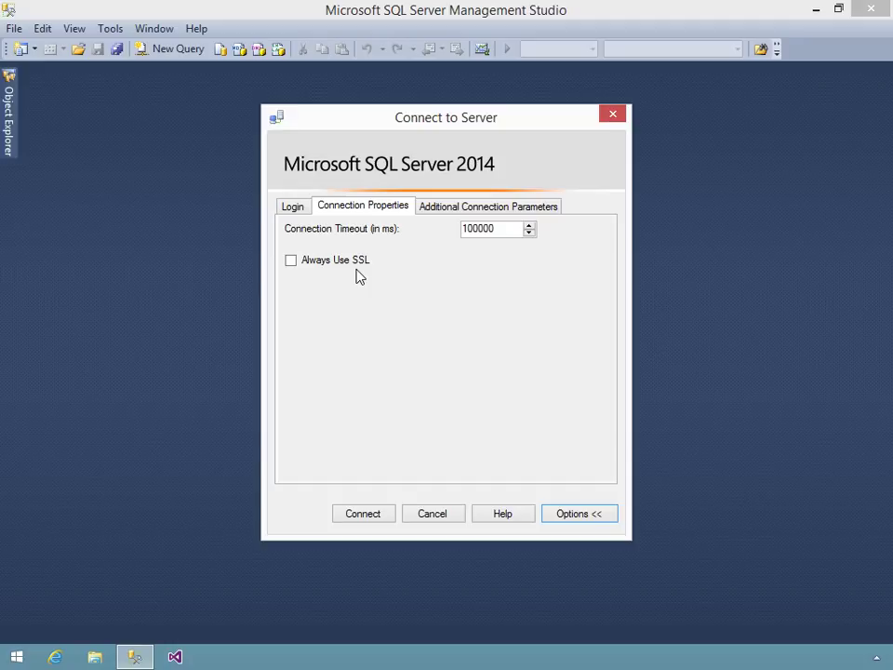
{"action": "left_click", "coordinate": [475, 213]}
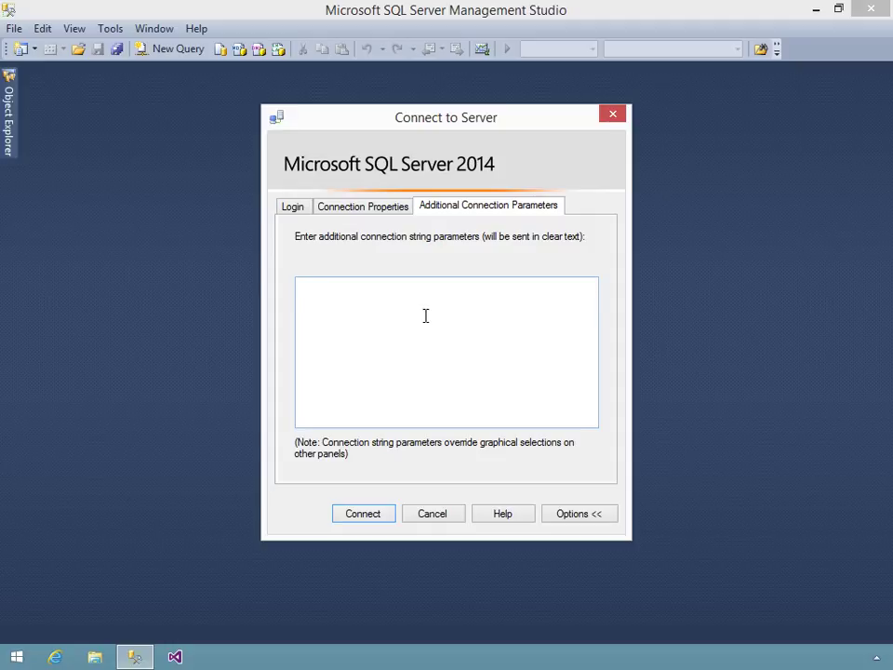
{"action": "left_click", "coordinate": [367, 516]}
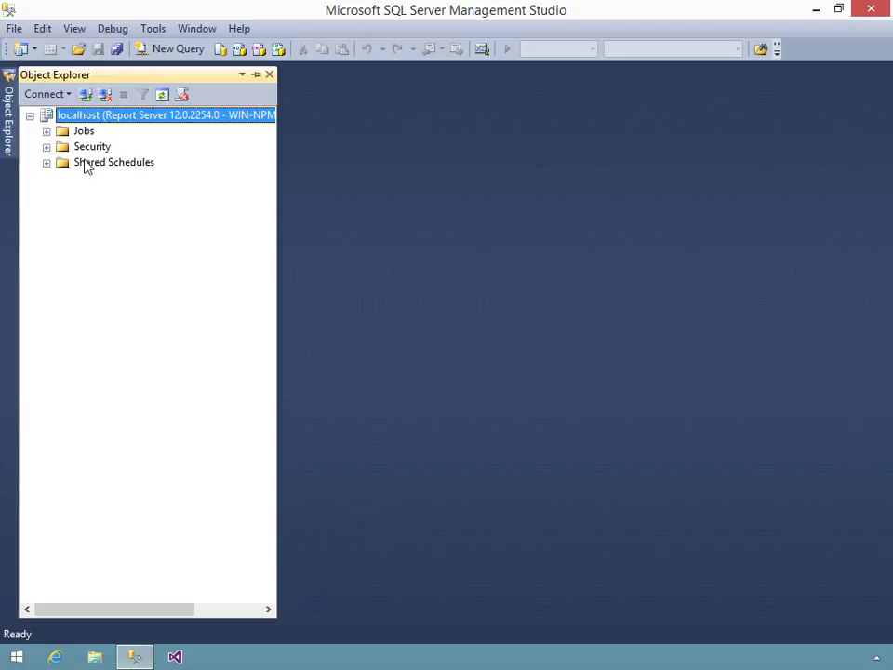
Examine the report server's Jobs, Security and Shared Schedules folders and the commands available for the server node.
{"action": "left_click", "coordinate": [44, 133]}
{"action": "left_click", "coordinate": [47, 147]}
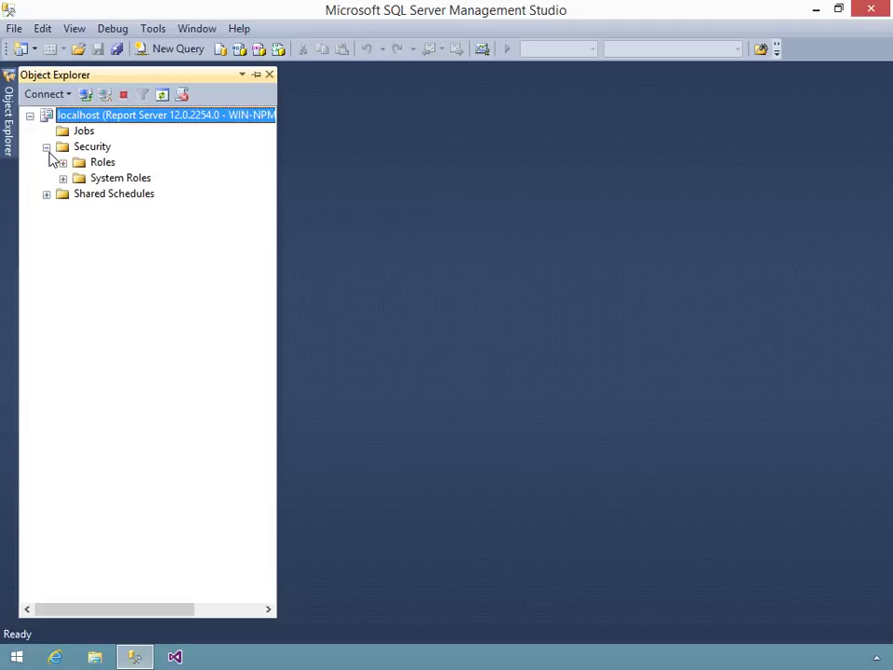
{"action": "left_click", "coordinate": [46, 194]}
{"action": "right_click", "coordinate": [127, 124]}
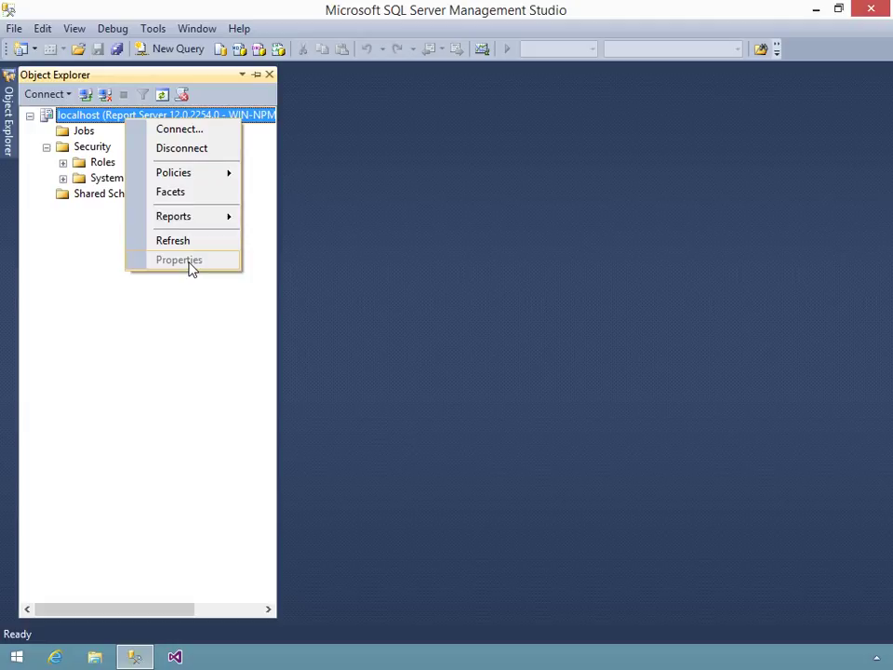
Close Management Studio, reopen SQL Server 2014 Management Studio as administrator, and reconnect to the localhost report server.
{"action": "left_click", "coordinate": [862, 10]}
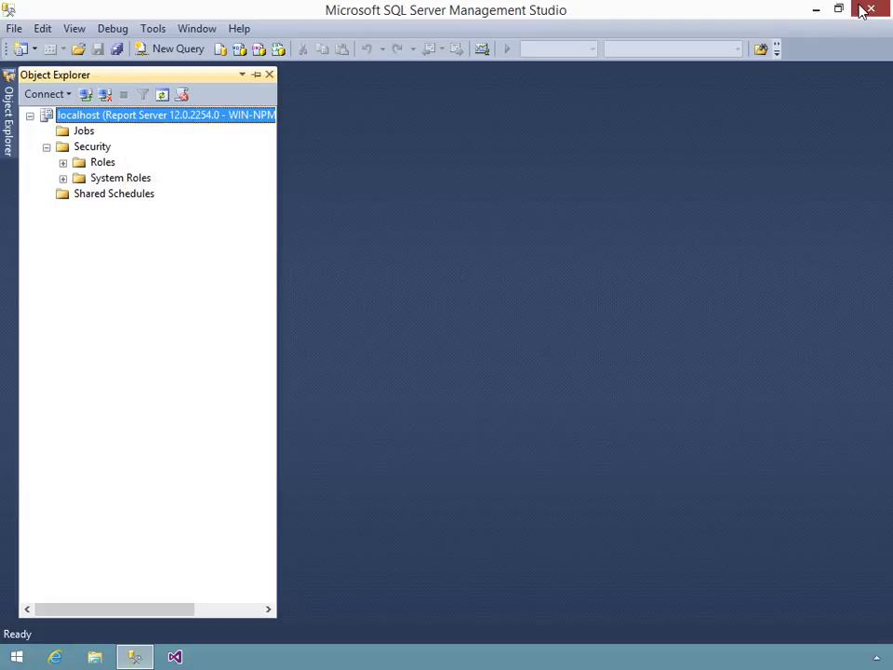
{"action": "right_click", "coordinate": [135, 656]}
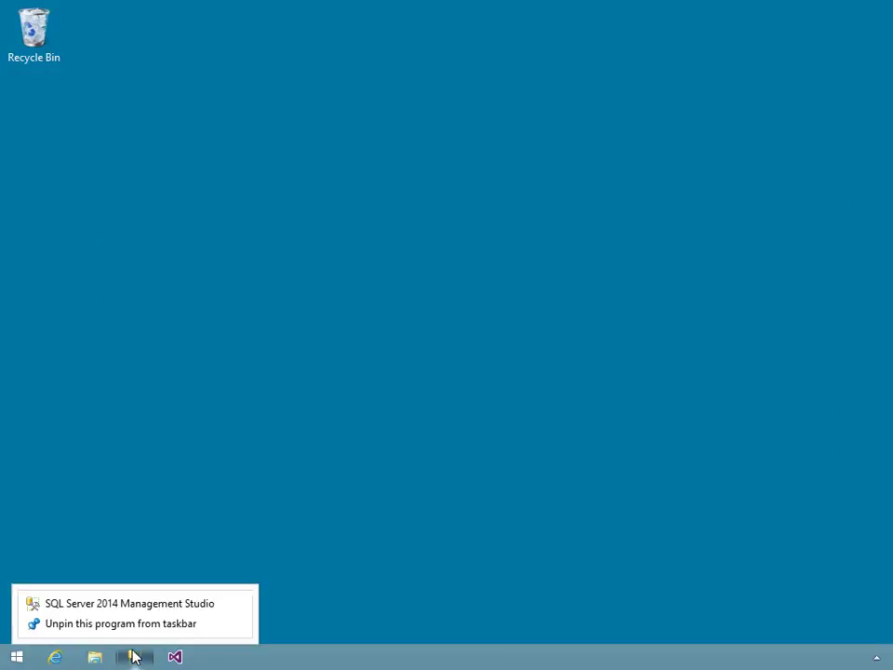
{"action": "right_click", "coordinate": [164, 596]}
{"action": "left_click", "coordinate": [228, 535]}
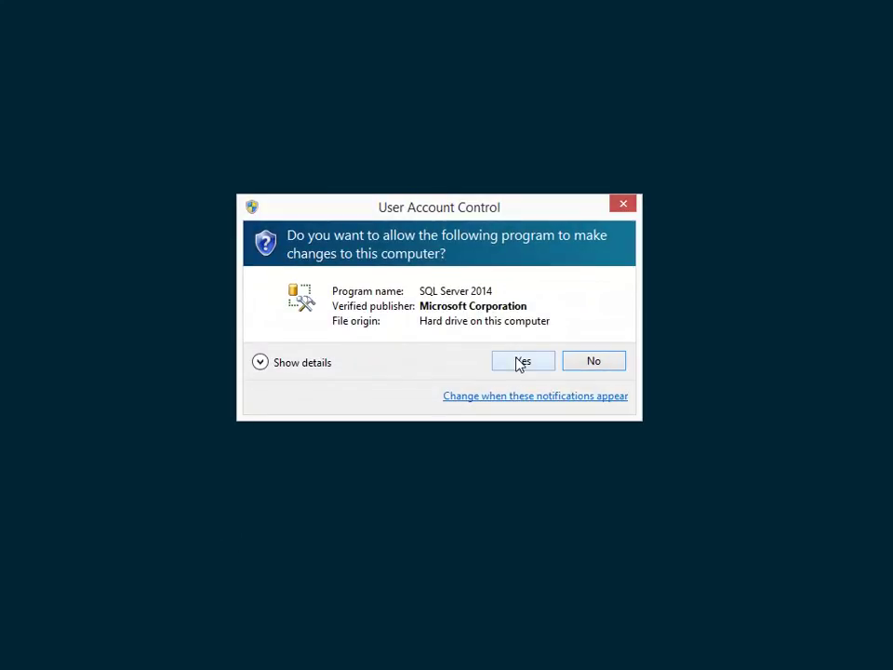
{"action": "left_click", "coordinate": [521, 361]}
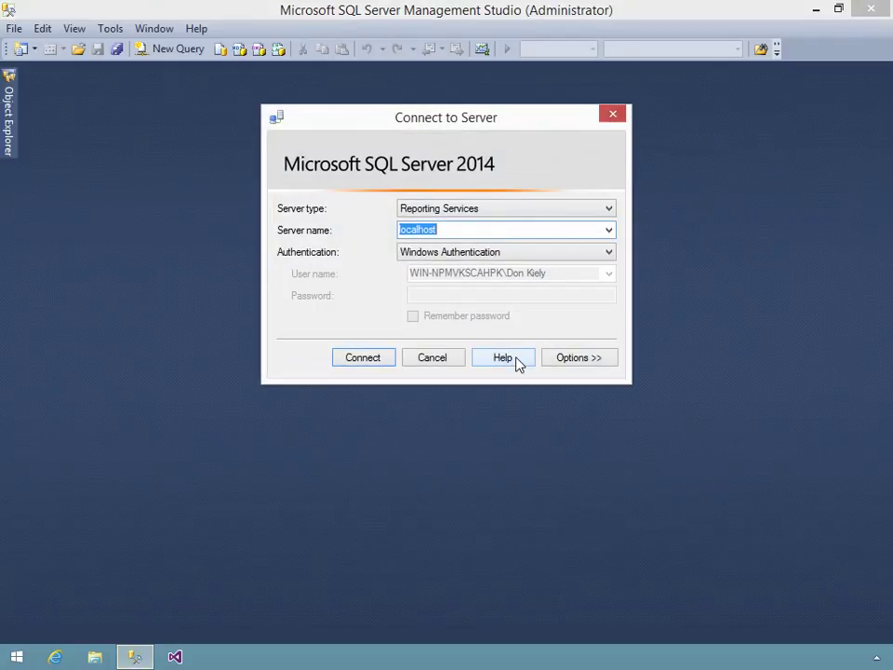
{"action": "left_click", "coordinate": [347, 363]}
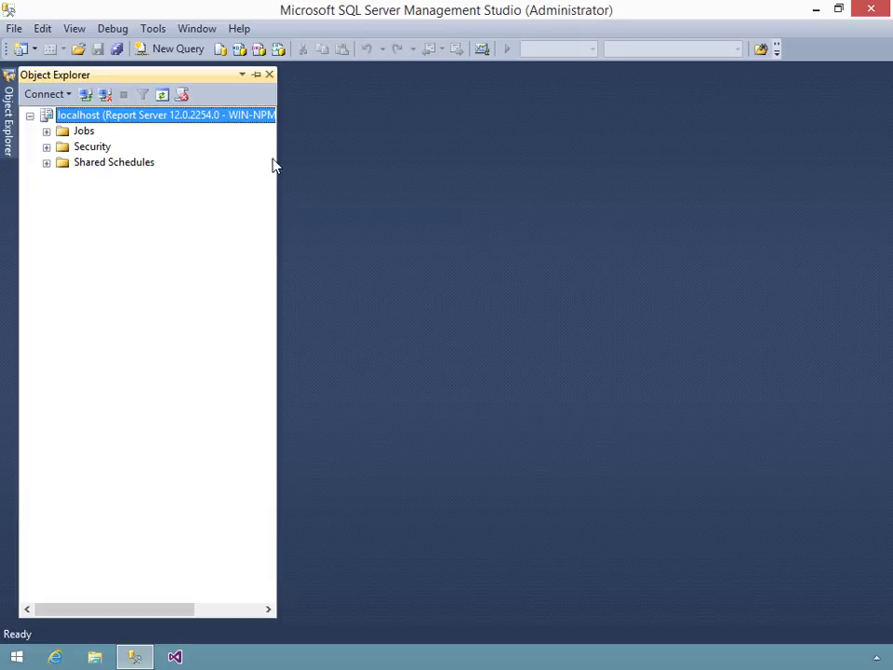
Open the localhost report server's properties and examine the General page, including the version information.
{"action": "right_click", "coordinate": [175, 123]}
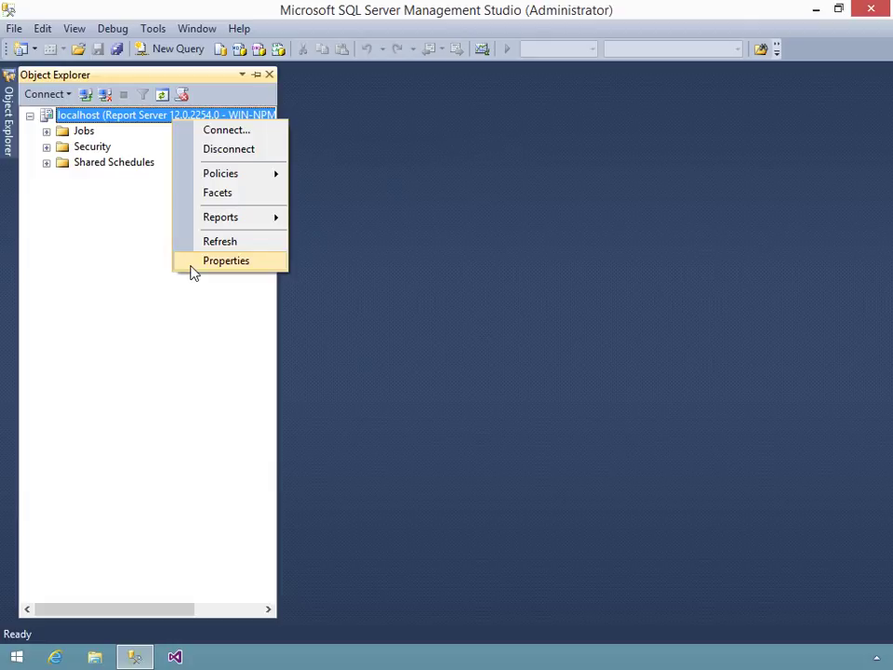
{"action": "left_click", "coordinate": [116, 269]}
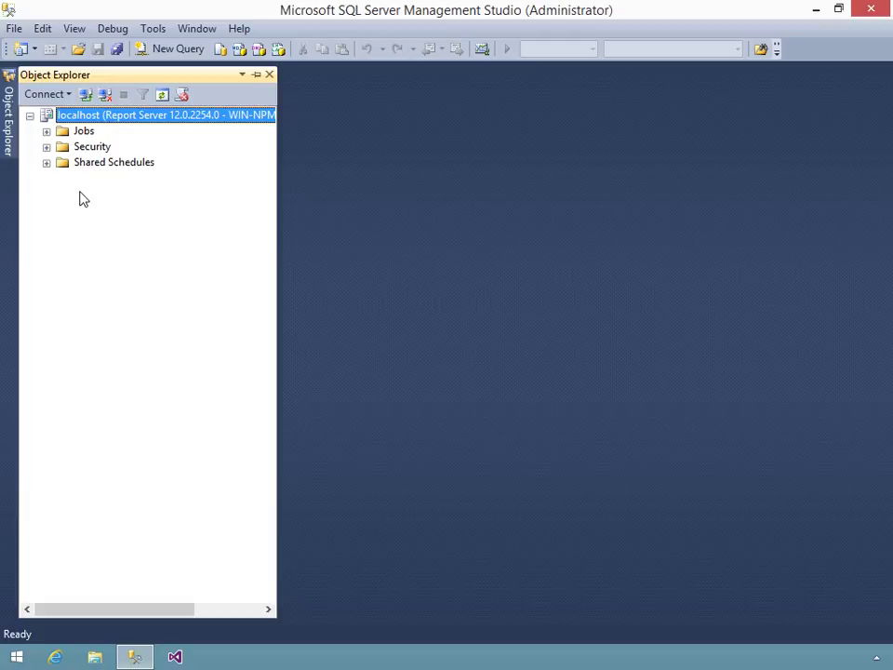
{"action": "right_click", "coordinate": [113, 124]}
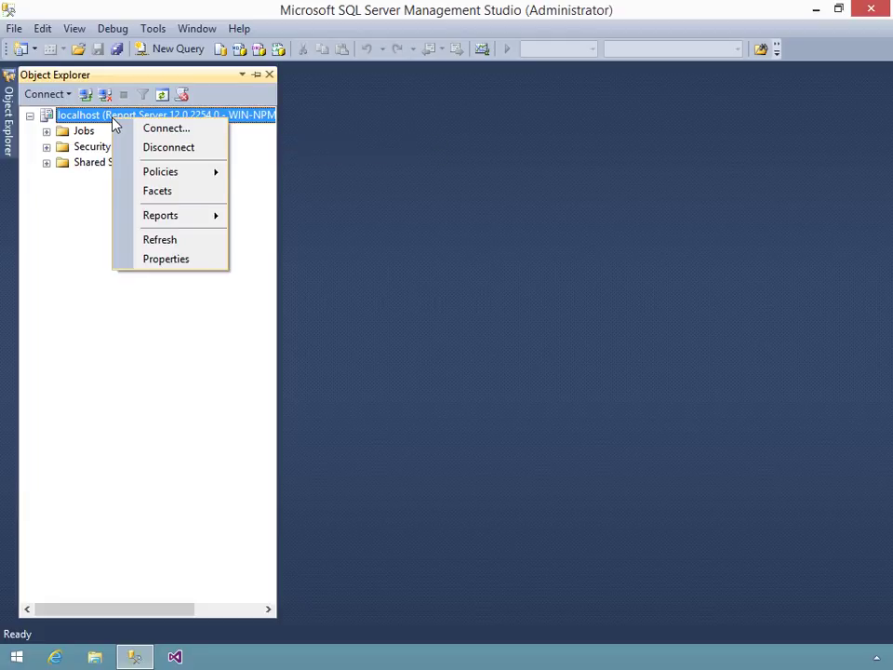
{"action": "left_click", "coordinate": [160, 259]}
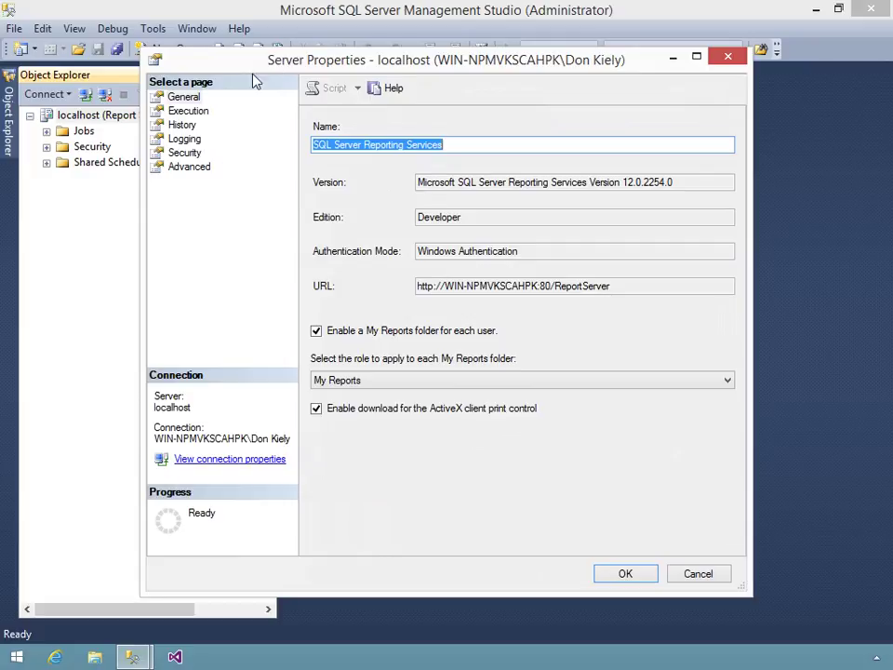
{"action": "left_click", "coordinate": [183, 99]}
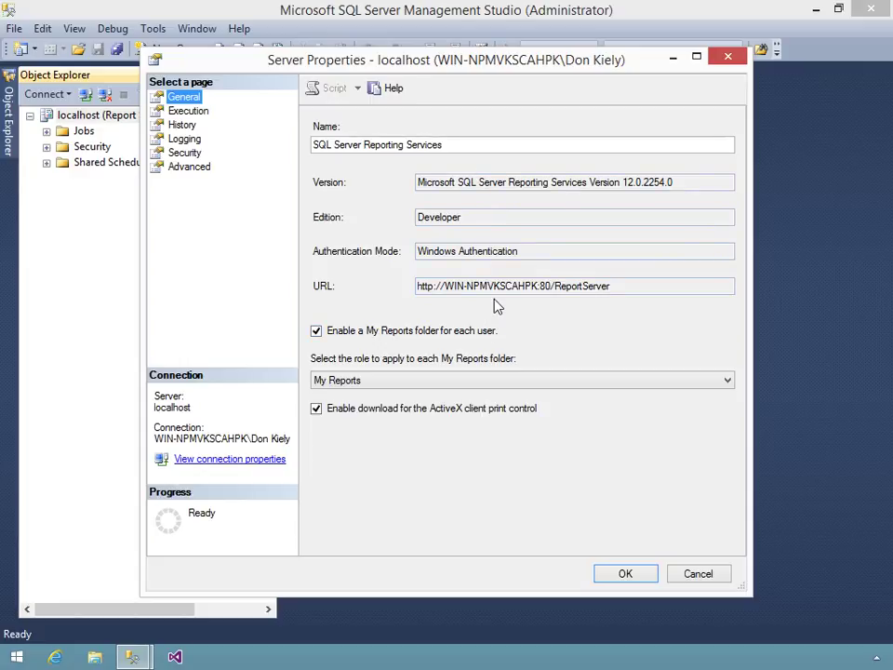
{"action": "left_click_drag", "start_coordinate": [509, 182], "coordinate": [490, 185]}
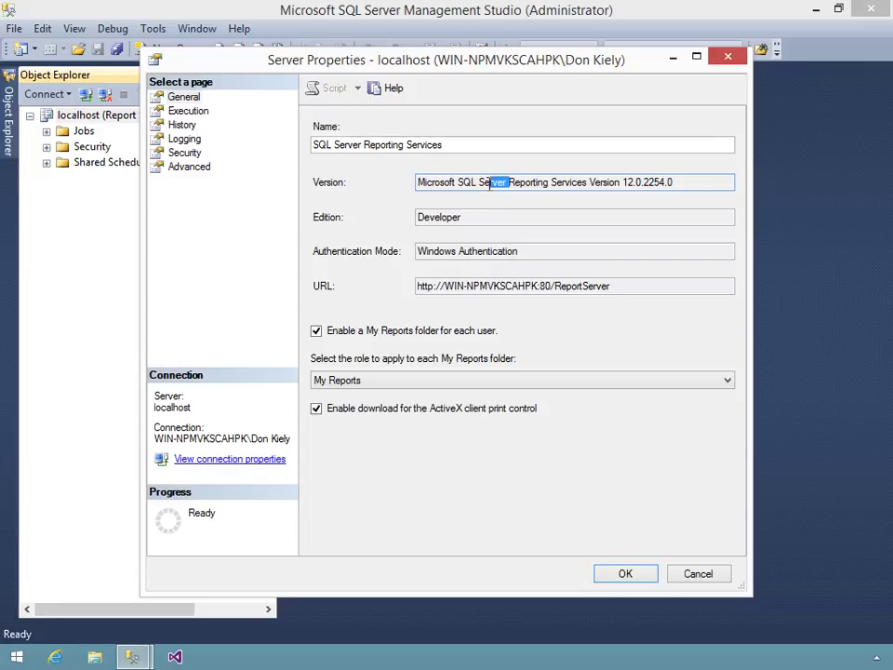
{"action": "left_click", "coordinate": [713, 189]}
Try appending "- Wahoo!!!!" to the report server's name, and remove the added text.
{"action": "left_click", "coordinate": [466, 149]}
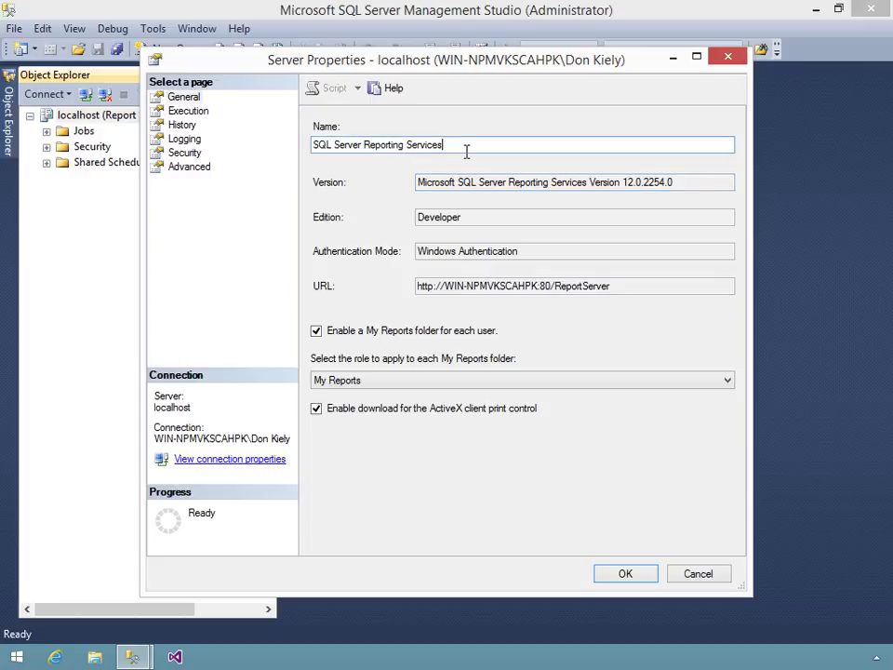
{"action": "type", "text": "- Wahoo!!!!"}
{"action": "key", "text": "BackSpace"}
{"action": "key", "text": "BackSpace"}
{"action": "key", "text": "BackSpace"}
{"action": "key", "text": "BackSpace"}
{"action": "key", "text": "BackSpace"}
{"action": "key", "text": "BackSpace"}
{"action": "key", "text": "BackSpace"}
{"action": "key", "text": "BackSpace"}
{"action": "key", "text": "BackSpace"}
{"action": "key", "text": "BackSpace"}
{"action": "key", "text": "BackSpace"}
Review the Execution, History, Logging and Security settings of the report server, and the Advanced system properties from the start of the list.
{"action": "left_click", "coordinate": [190, 111]}
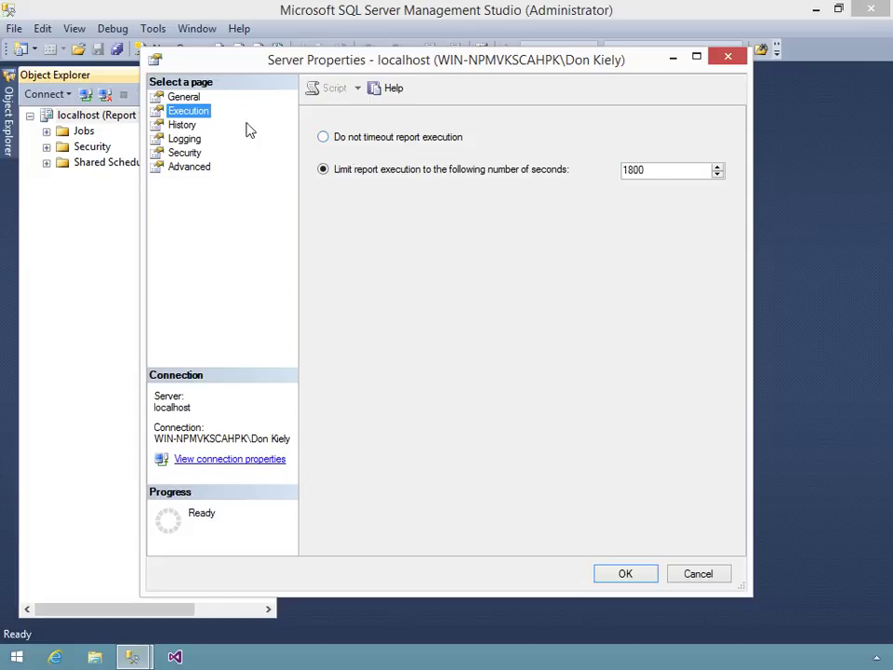
{"action": "left_click", "coordinate": [186, 125]}
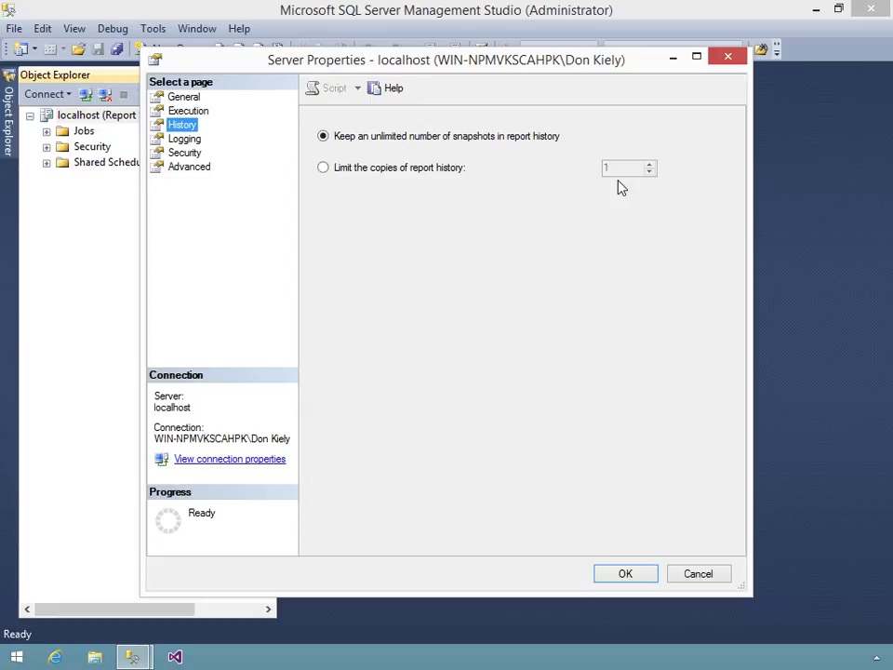
{"action": "left_click", "coordinate": [190, 139]}
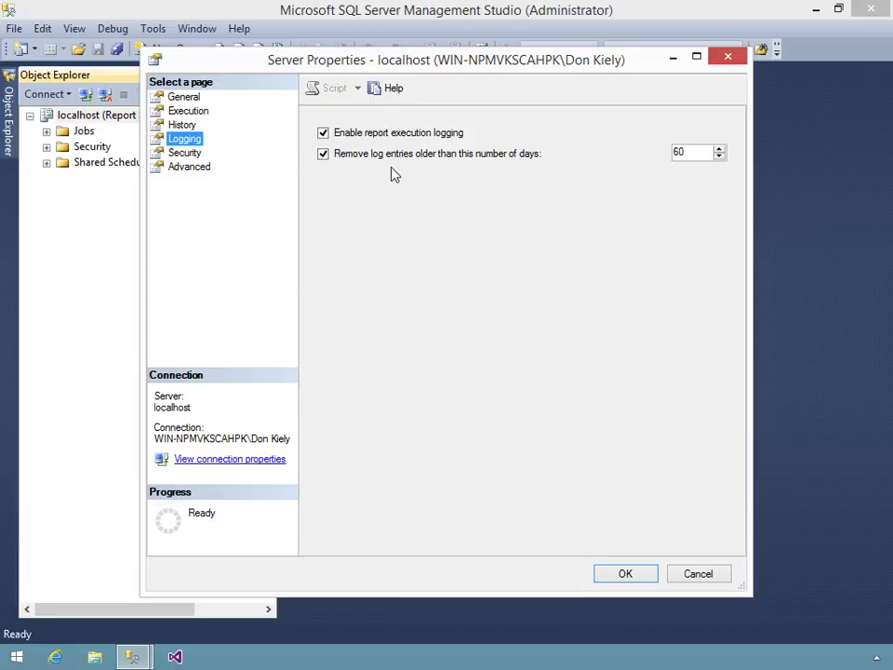
{"action": "left_click", "coordinate": [200, 152]}
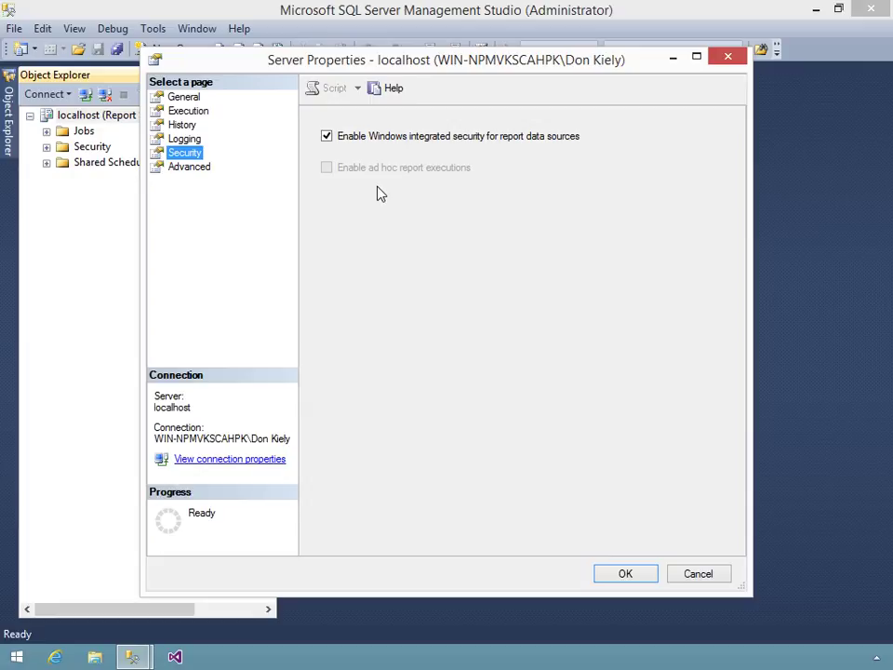
{"action": "left_click", "coordinate": [200, 171]}
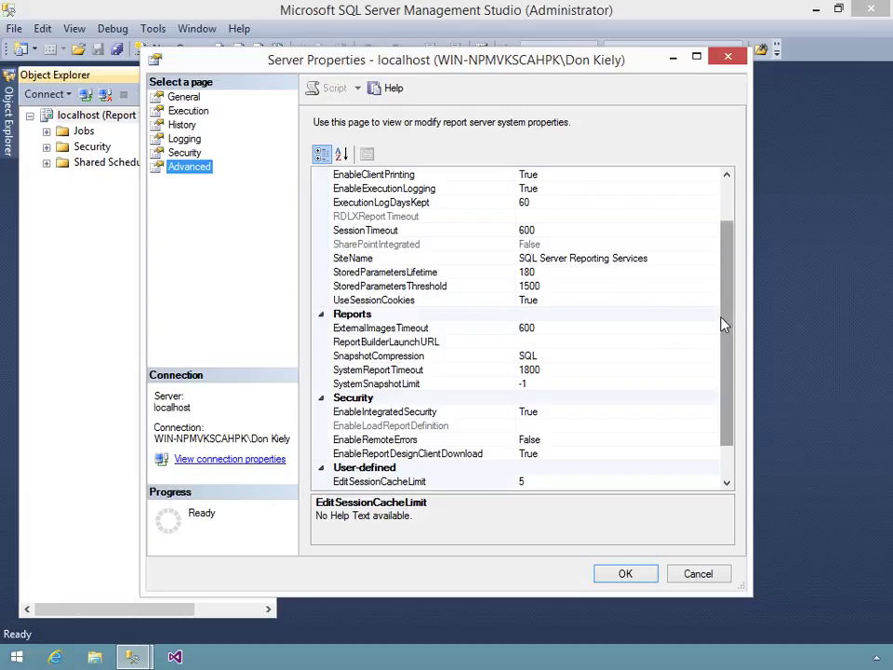
{"action": "left_click_drag", "start_coordinate": [728, 321], "coordinate": [719, 240]}
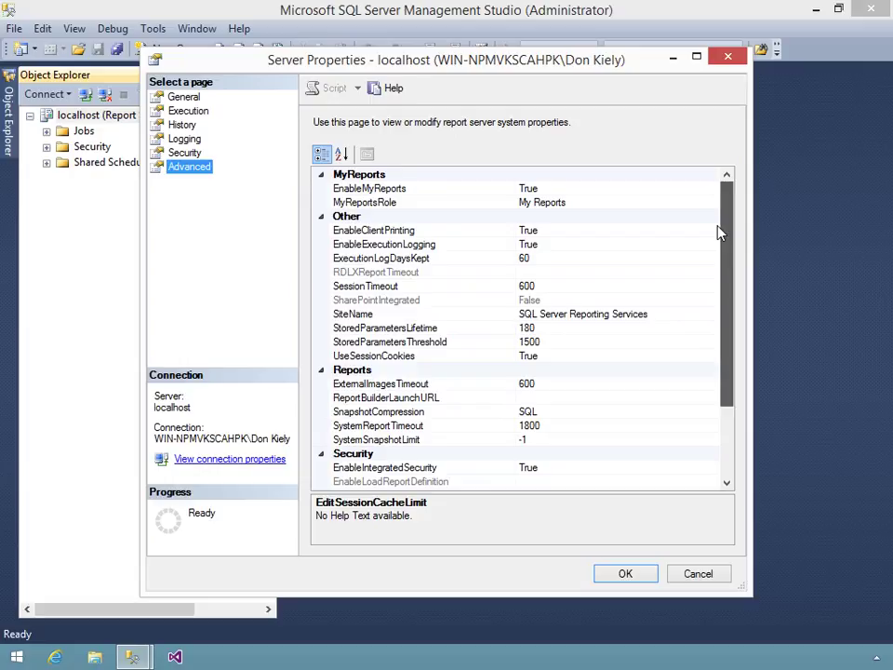